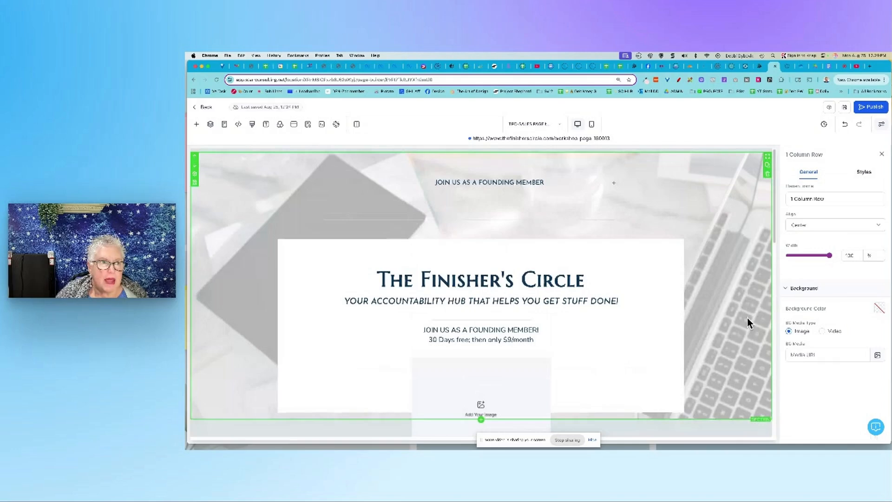
Return to the funnel's step list and open the TFC-SALES PAGE to membership step in the page editor.
click(197, 107)
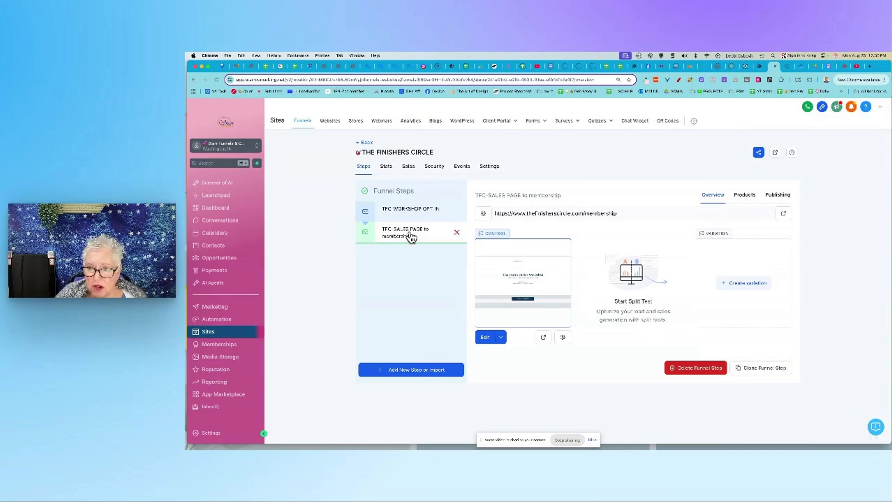
click(486, 338)
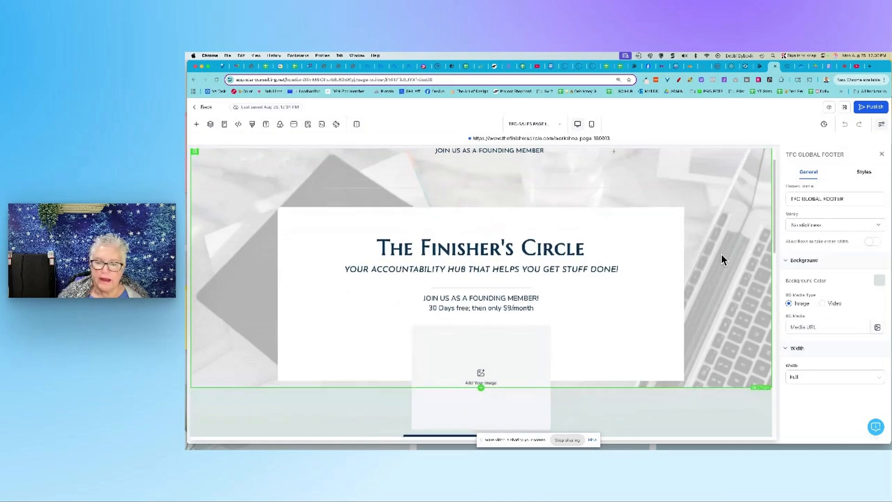
scroll(721, 258, down, 15)
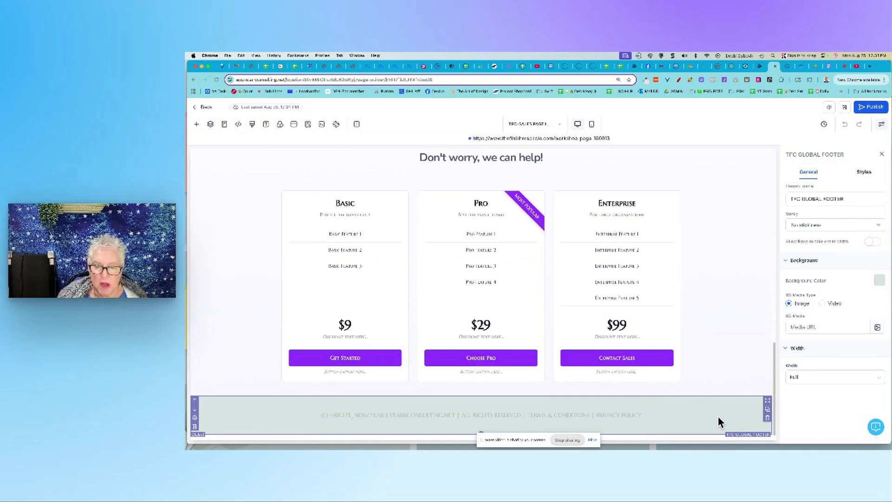
Look at the saved section templates available for the page.
click(197, 125)
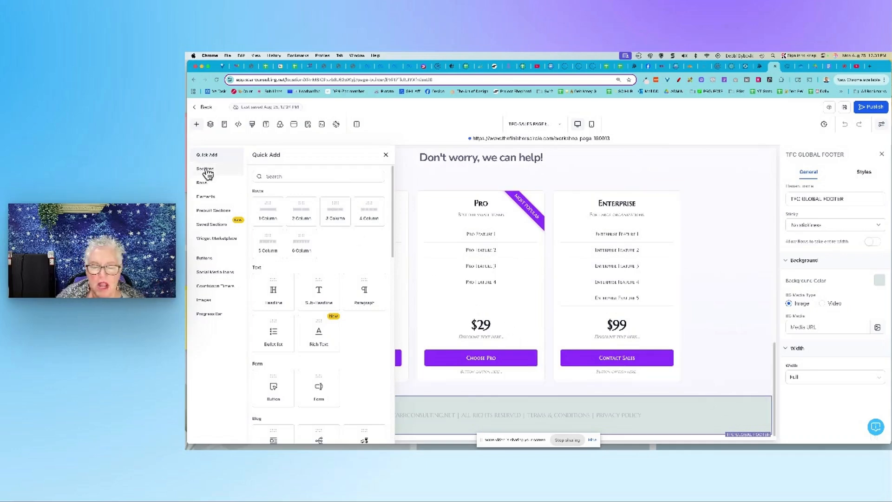
click(209, 227)
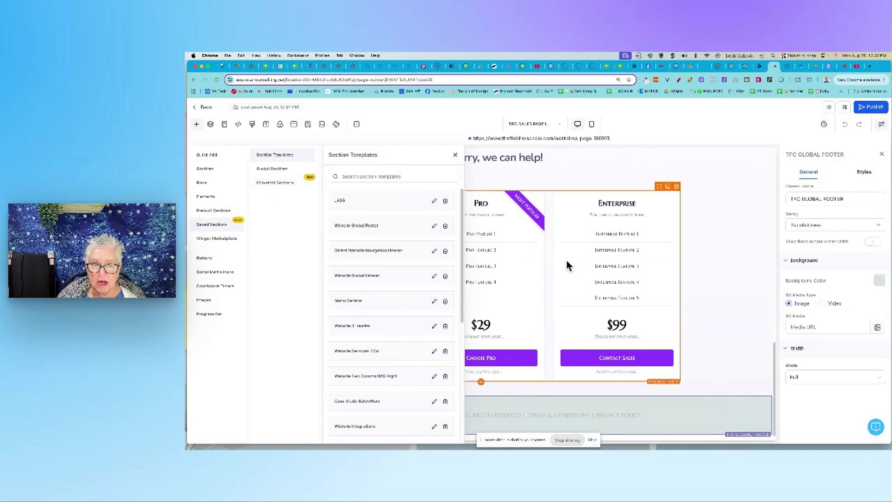
click(455, 154)
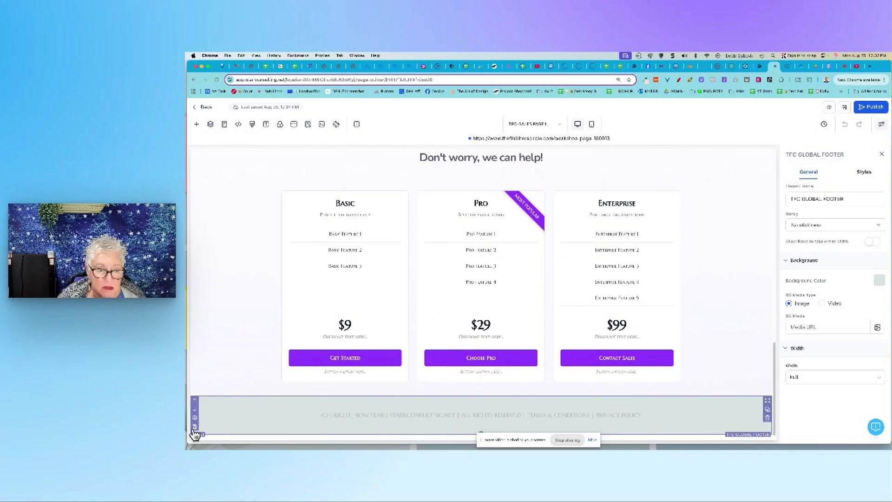
Try to save the TFC GLOBAL FOOTER section as a reusable section.
click(195, 427)
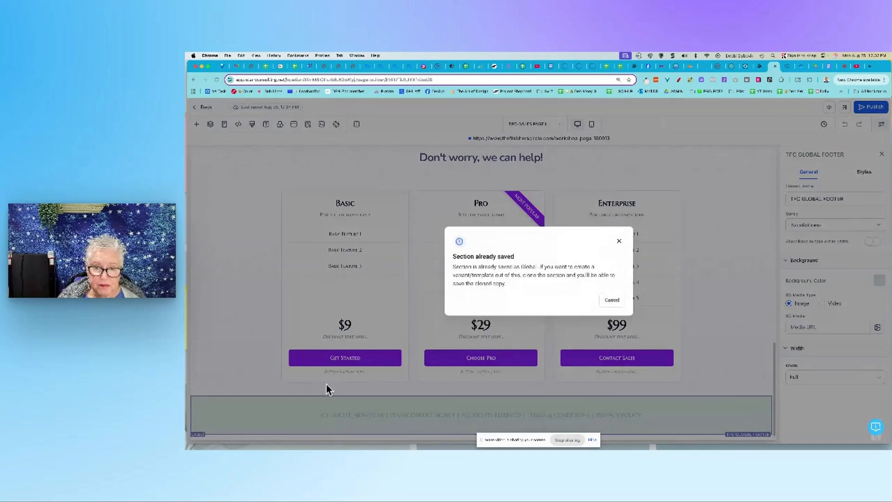
click(613, 301)
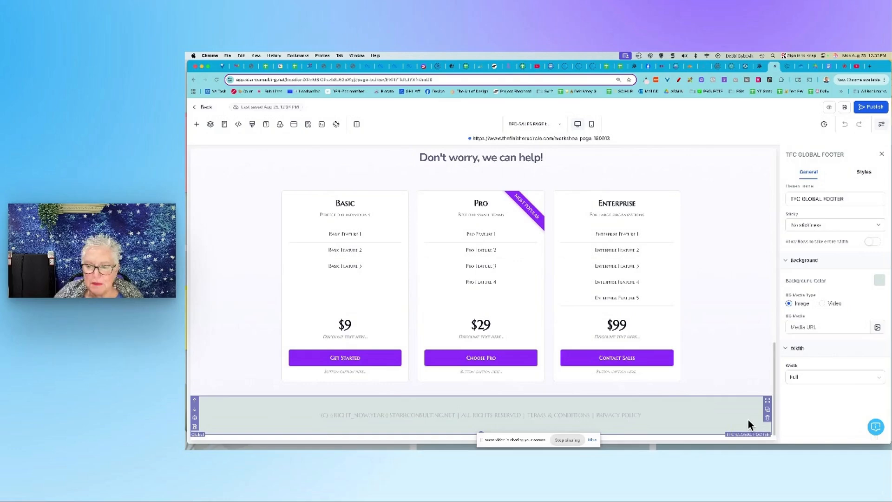
Add a Full Width section between the pricing table section and the global footer.
scroll(737, 305, up, 10)
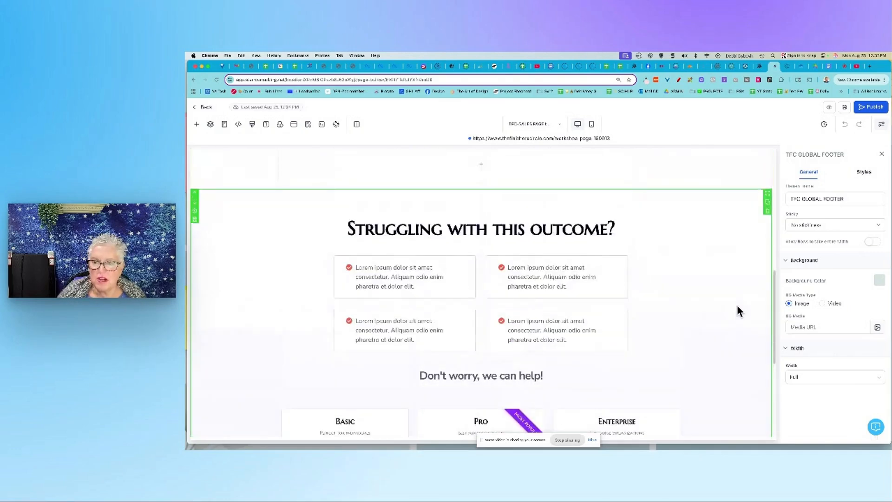
scroll(736, 308, down, 10)
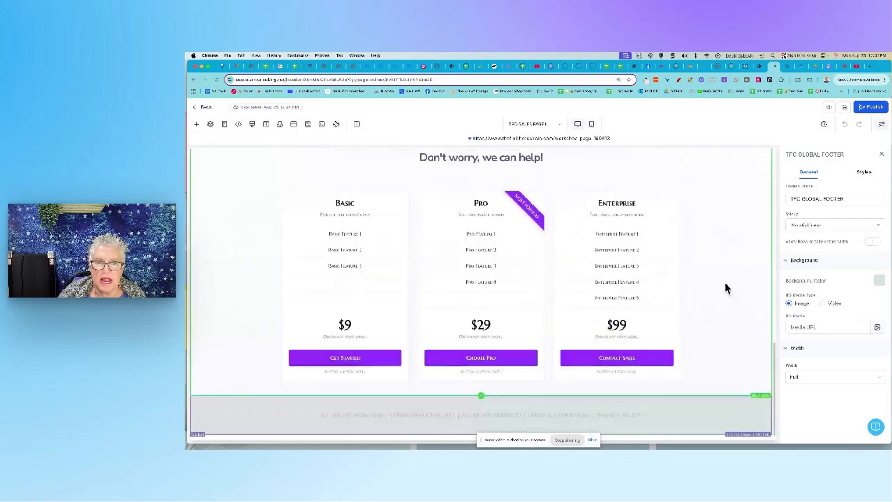
scroll(733, 308, up, 5)
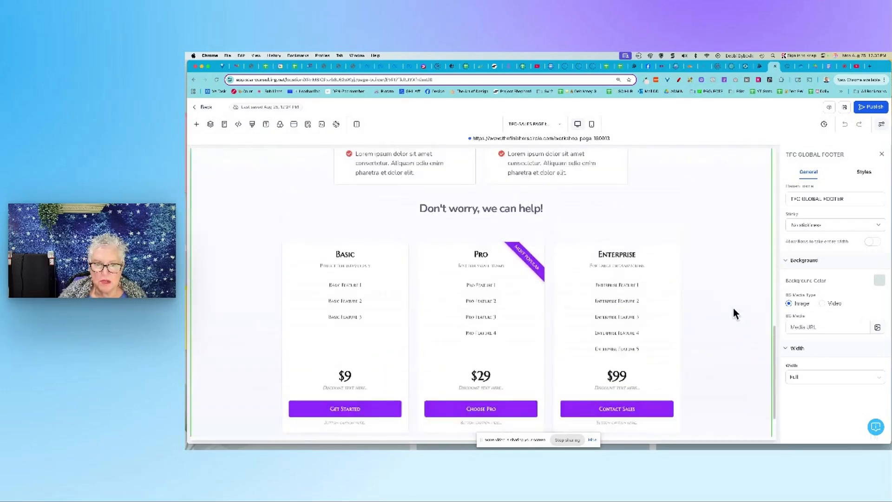
click(197, 125)
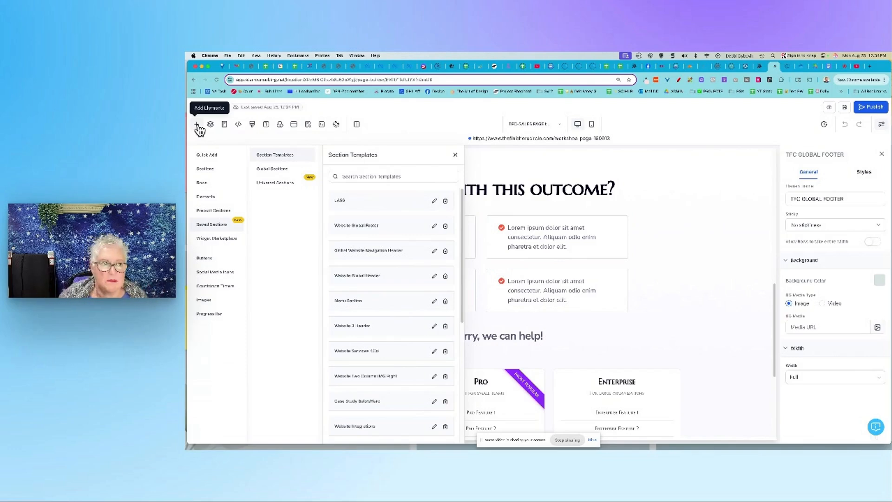
click(212, 175)
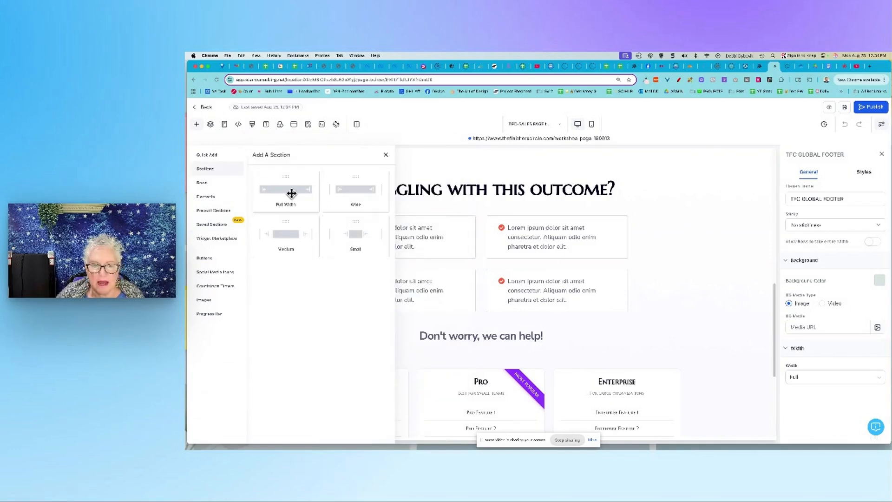
drag(290, 194, 564, 386)
scroll(765, 330, down, 2)
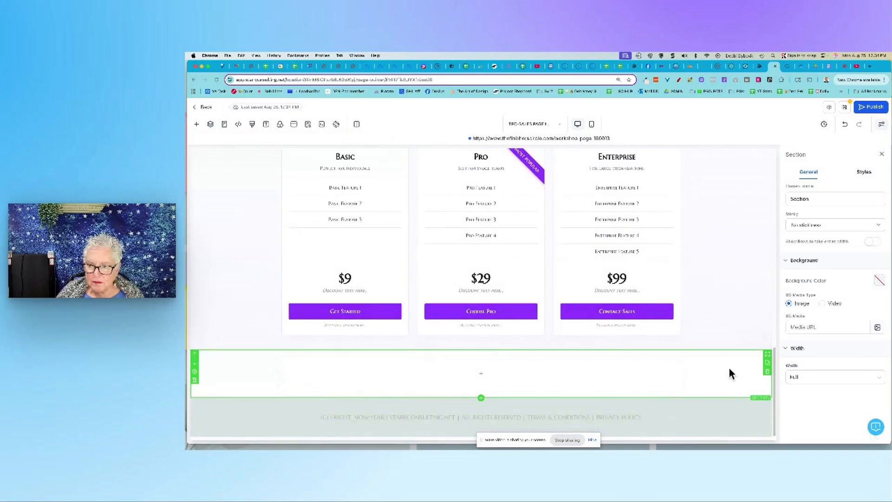
Set the new section's background to the light blue brand colour and add a 1 Column row inside it.
click(879, 281)
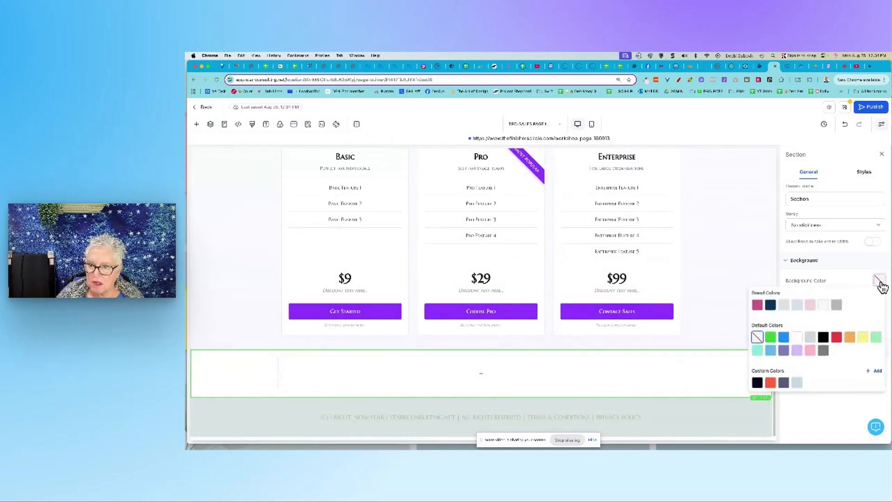
click(796, 304)
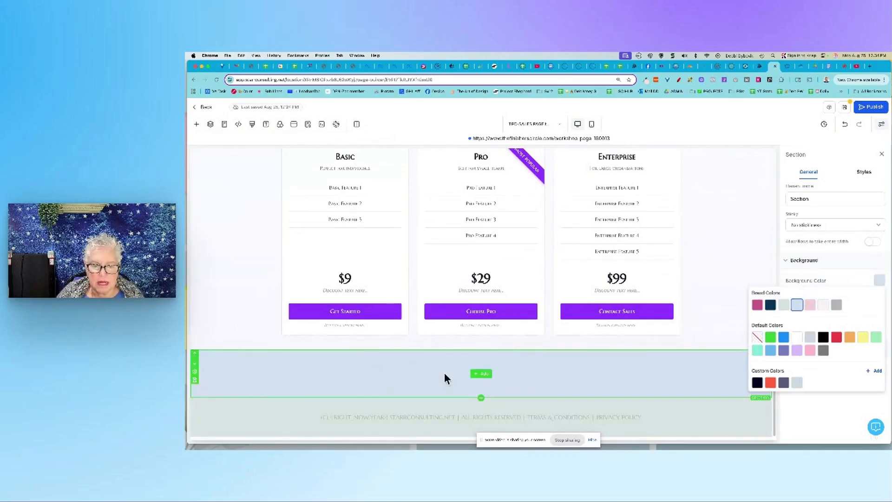
click(481, 374)
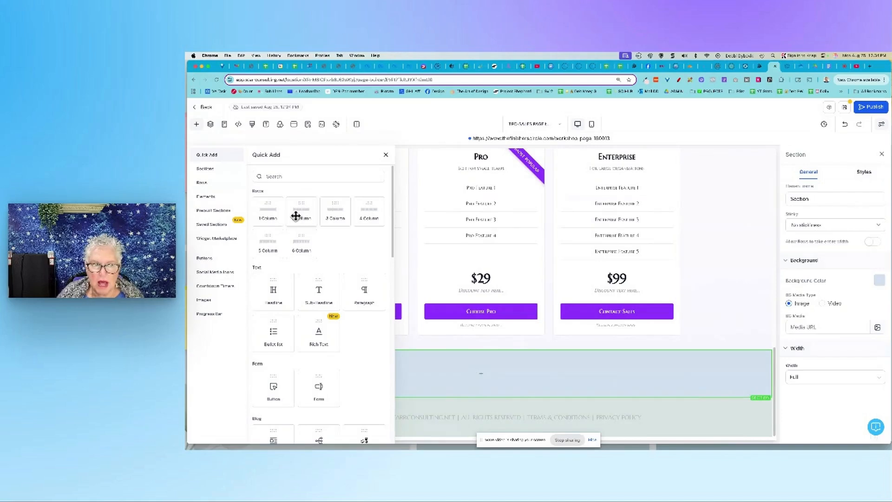
click(269, 211)
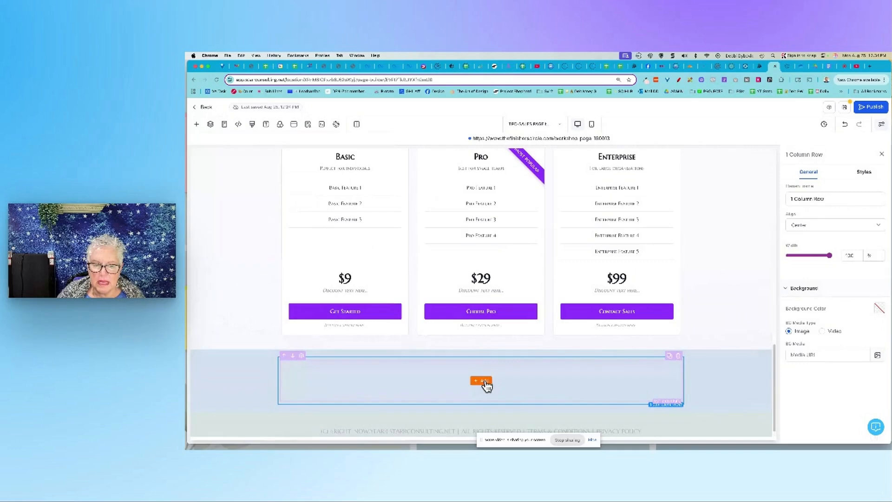
Add a Headline element to the new column and replace its text with "Really Cool Stuff".
click(483, 382)
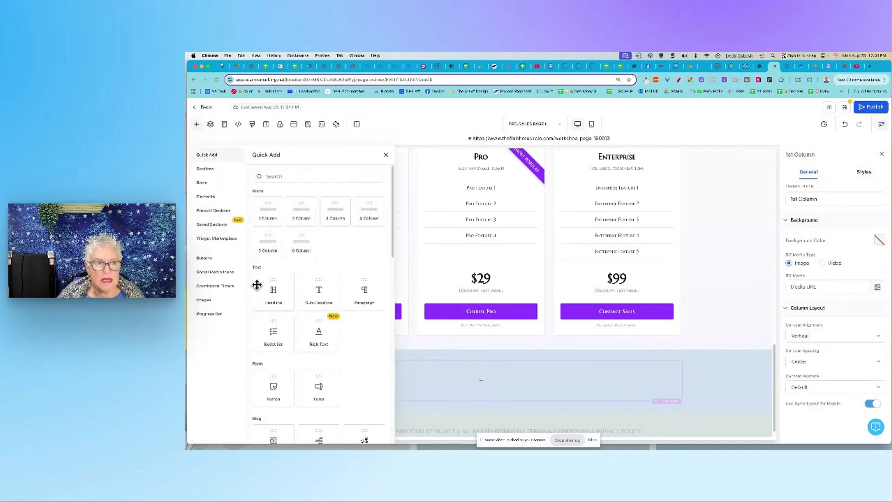
click(274, 293)
triple_click(501, 377)
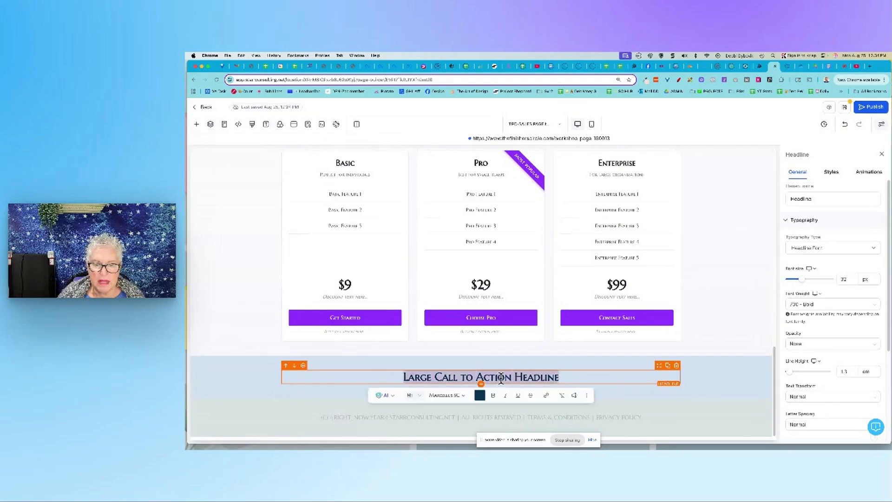
key(BackSpace)
text(Really)
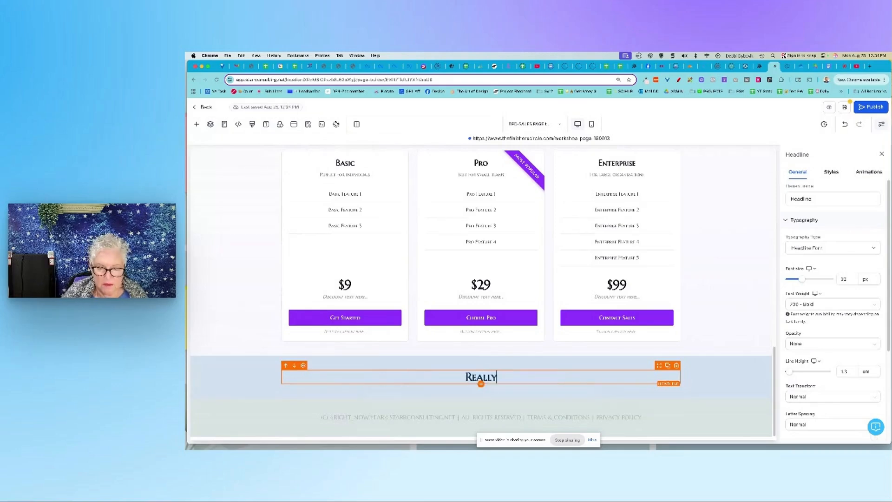
text( Cool Stuff)
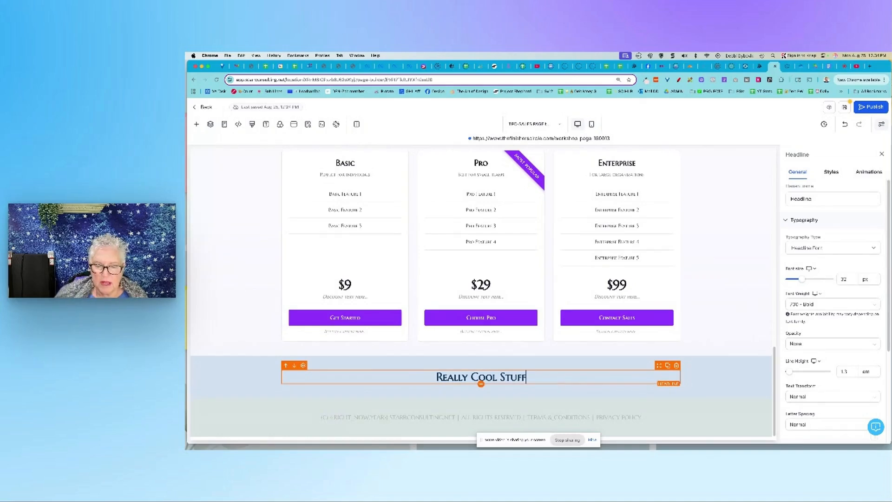
Browse the quick-add elements and the prebuilt section templates, including the About and Plan Selection categories.
click(481, 385)
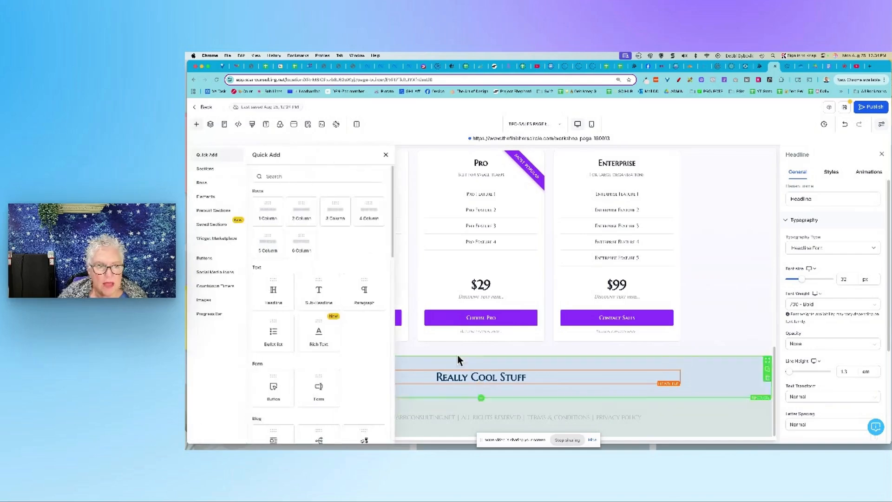
scroll(336, 271, down, 5)
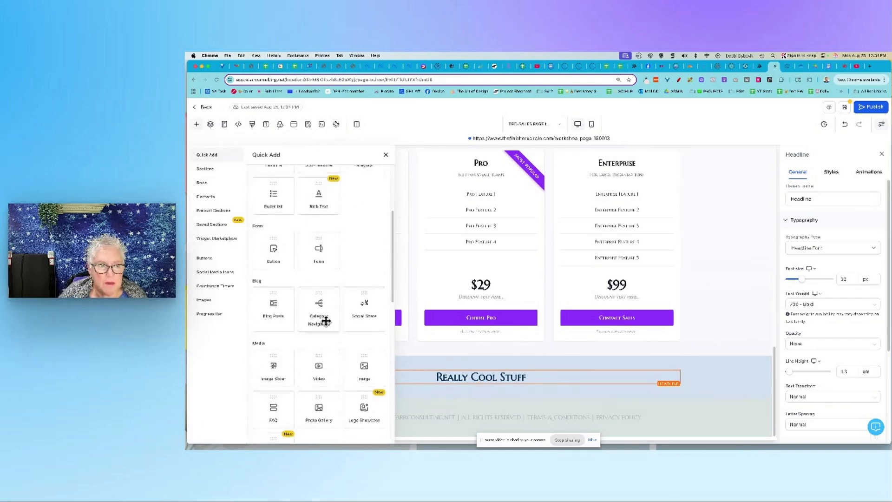
scroll(322, 318, down, 1)
click(731, 373)
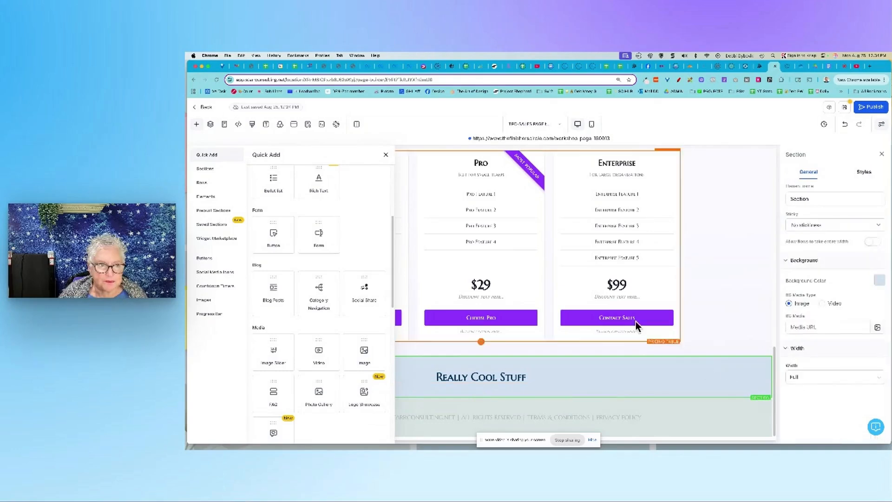
click(213, 213)
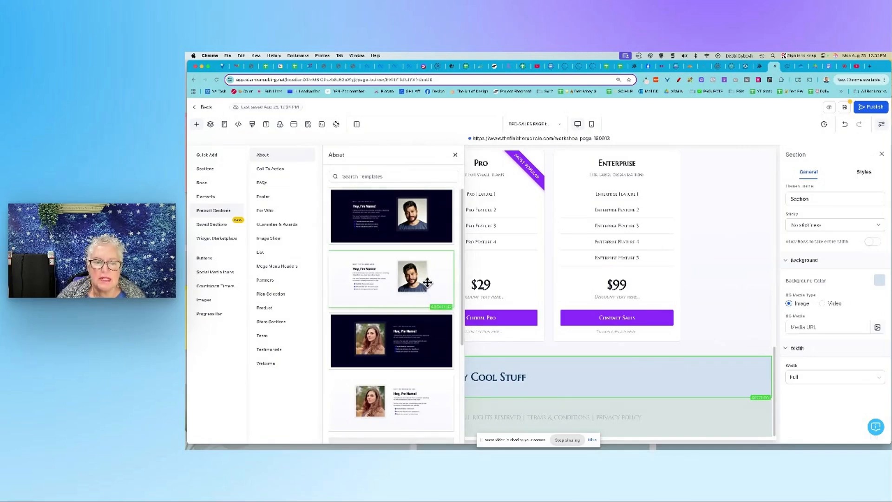
scroll(423, 299, down, 5)
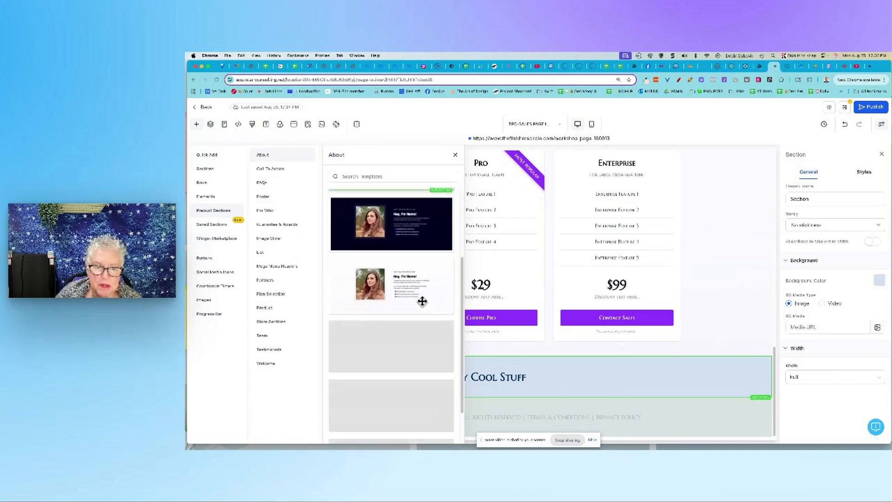
scroll(422, 300, down, 1)
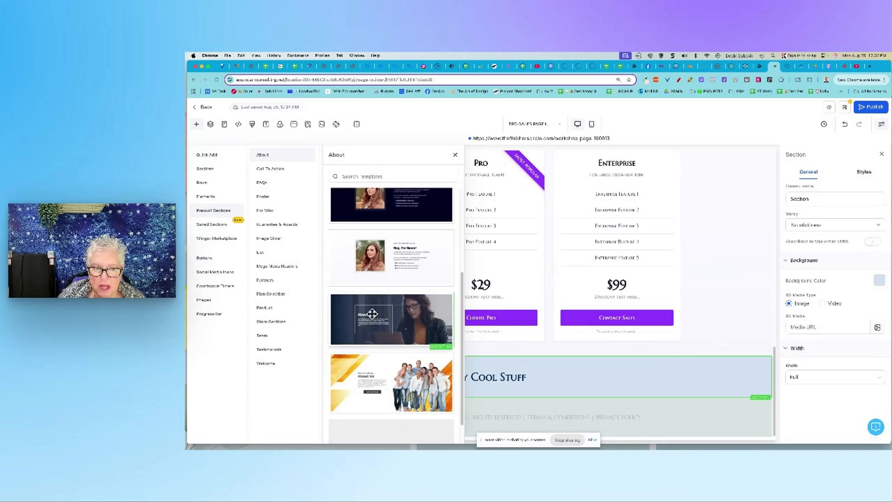
scroll(374, 320, down, 2)
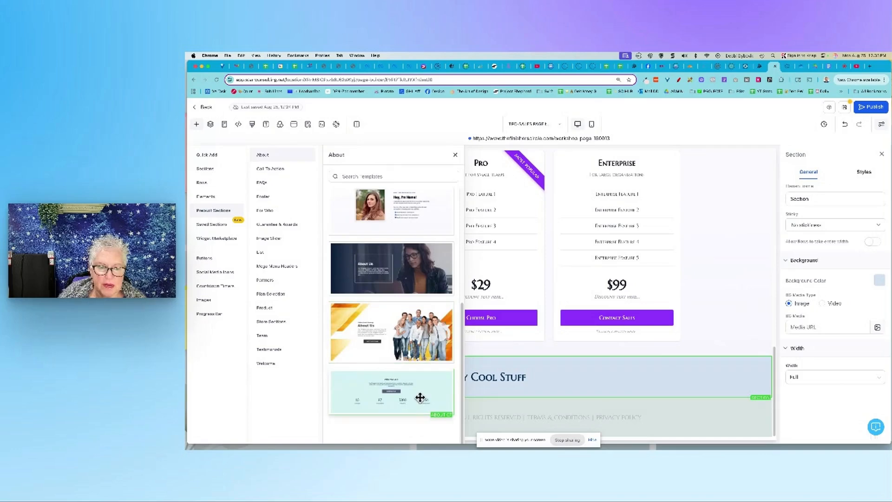
scroll(426, 387, up, 4)
scroll(426, 387, up, 4)
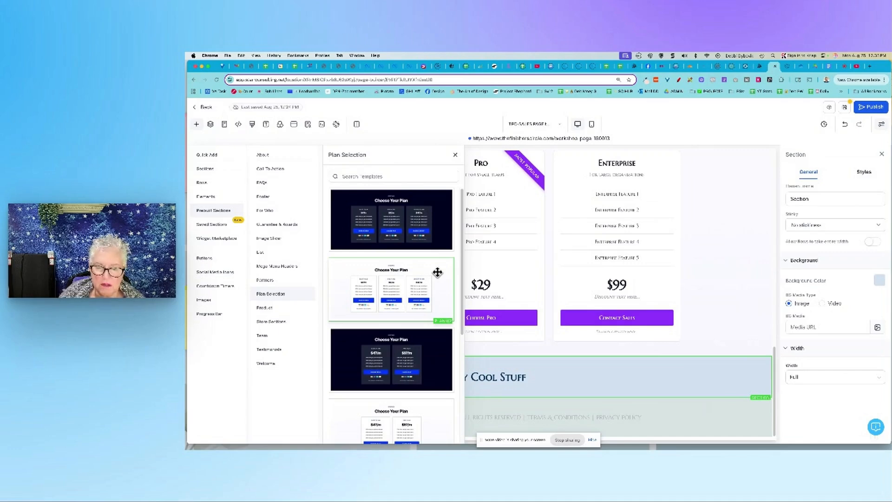
Examine the full range of page elements, from text, form and media to countdown, social and order elements.
click(205, 203)
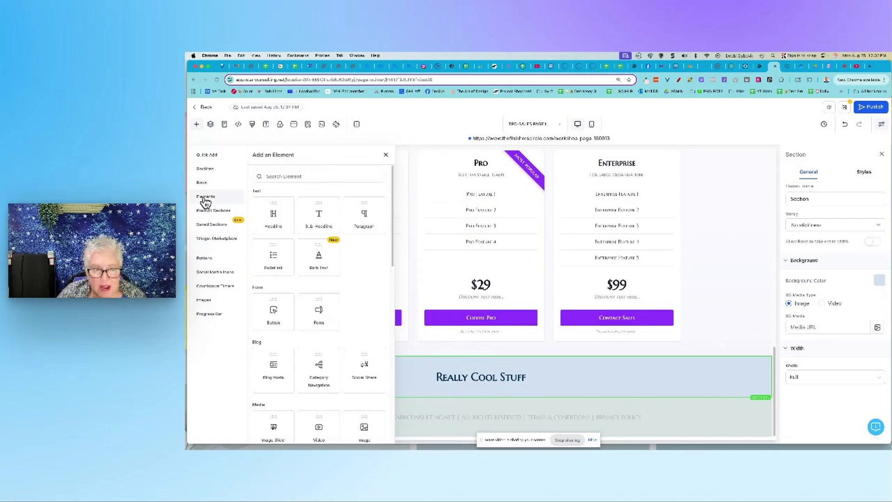
scroll(352, 277, down, 2)
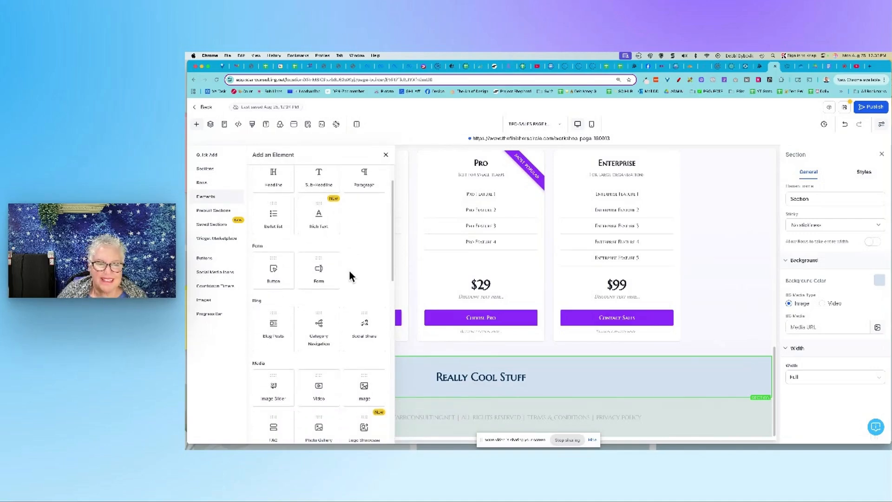
scroll(351, 276, down, 5)
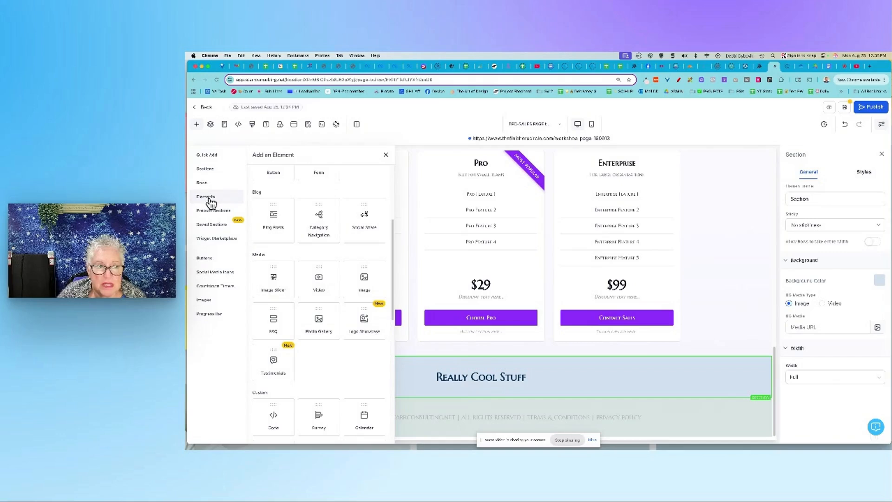
scroll(332, 244, down, 1)
scroll(331, 244, down, 3)
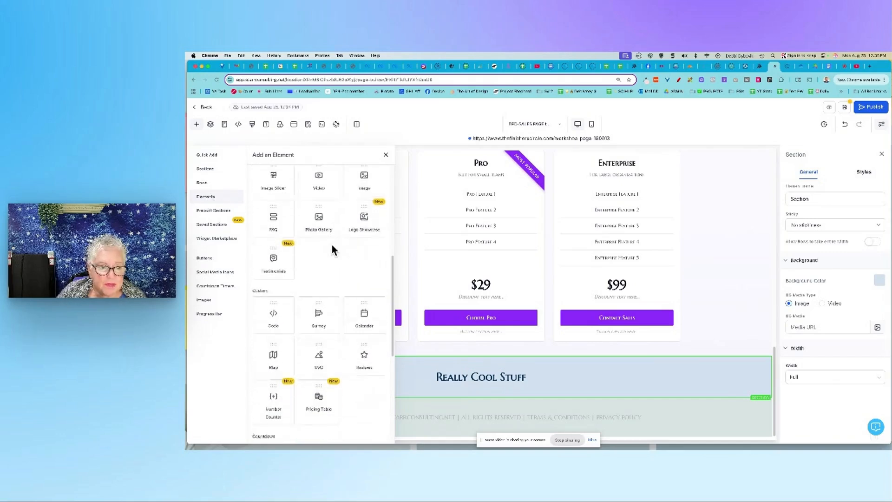
scroll(332, 244, down, 5)
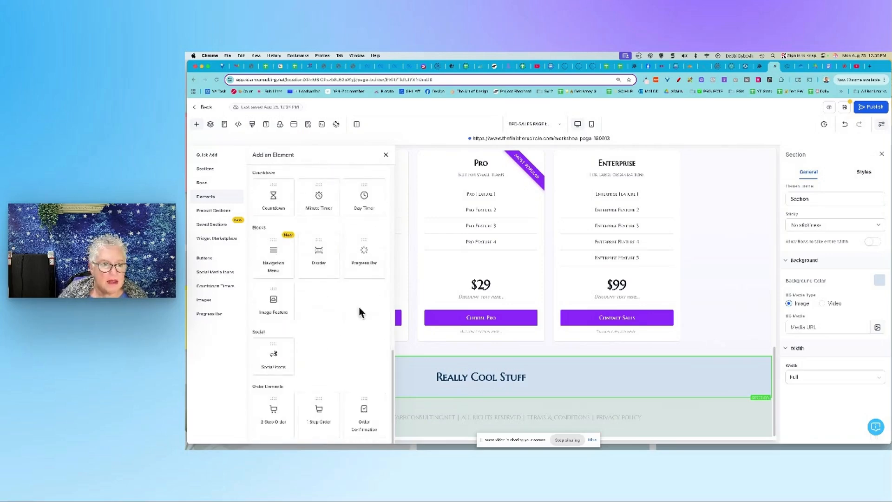
Add a Pricing Table element below the "Really Cool Stuff" headline in the light blue section.
scroll(350, 321, up, 2)
scroll(350, 322, up, 3)
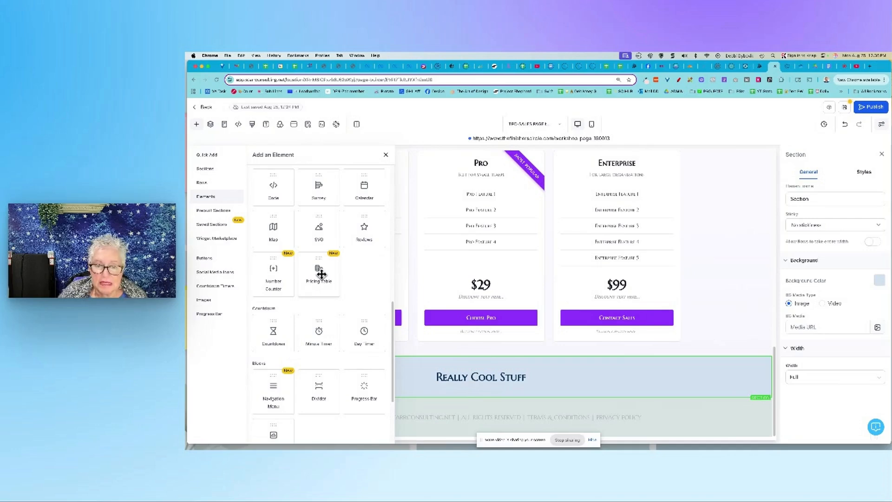
drag(320, 271, 622, 397)
scroll(745, 319, down, 4)
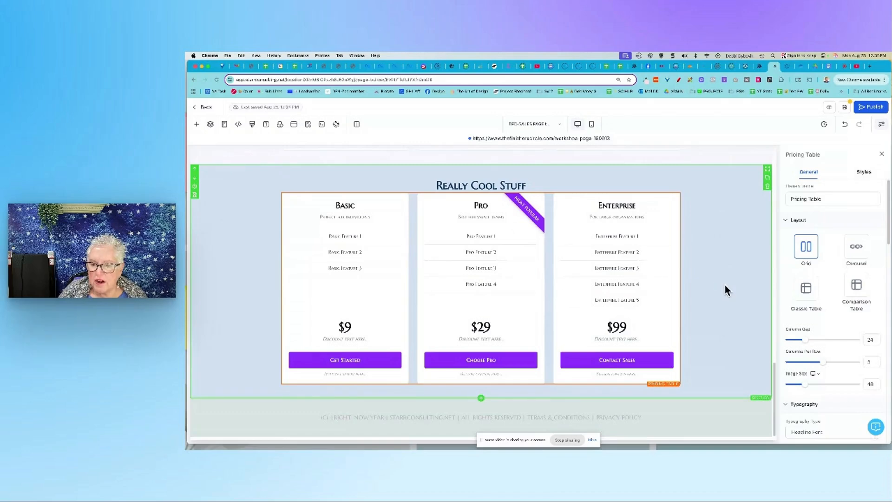
Set the "Really Cool Stuff" headline's bottom margin to 60 px to separate it from the pricing table.
click(495, 185)
click(832, 174)
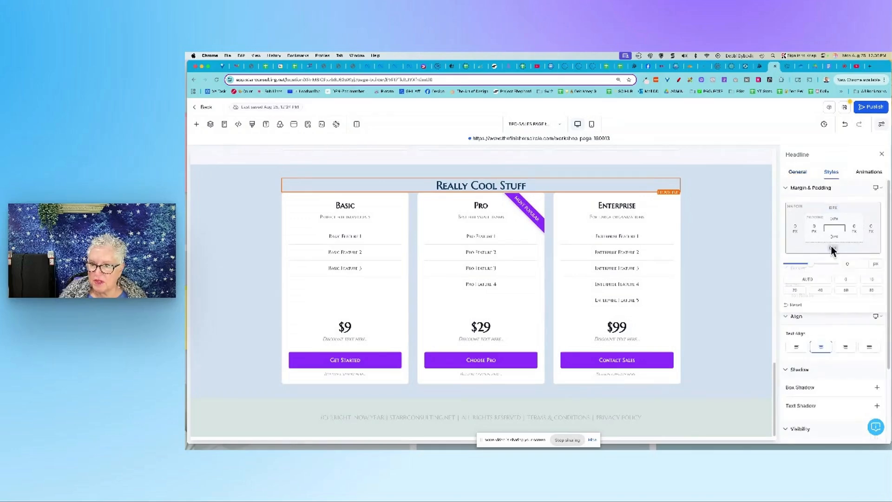
click(845, 291)
click(739, 245)
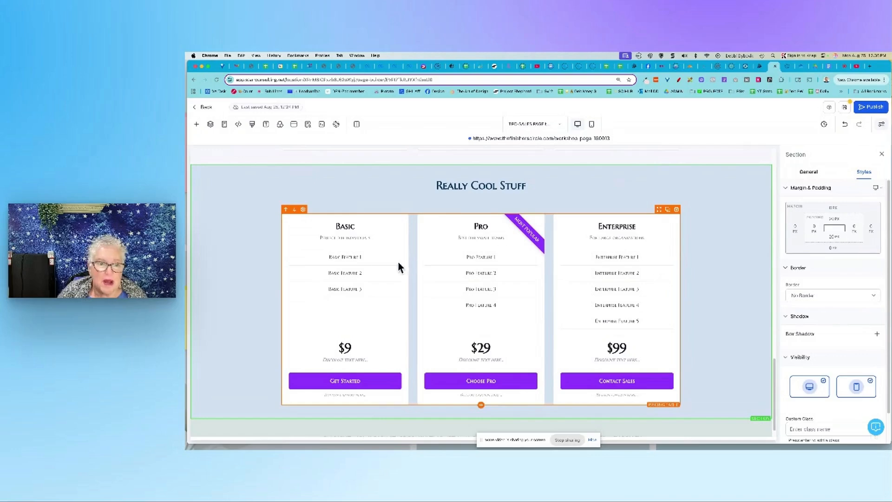
Open the style settings of the pricing table below the "Really Cool Stuff" headline.
click(351, 257)
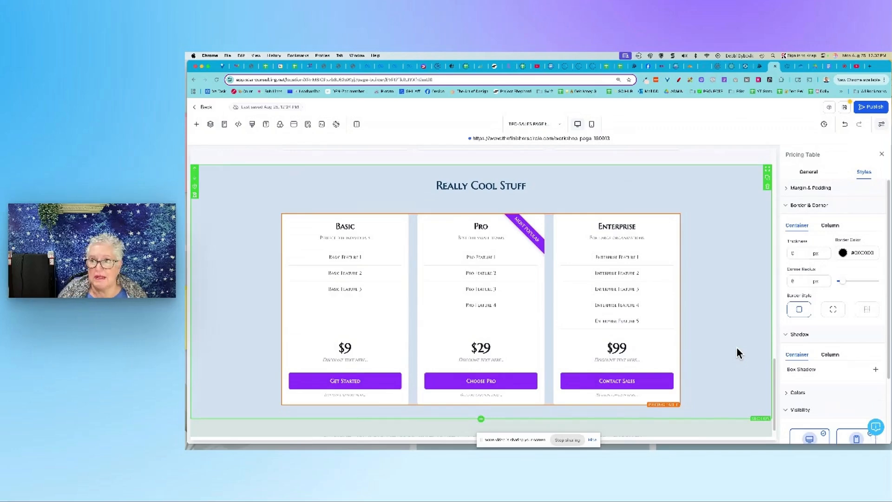
click(846, 67)
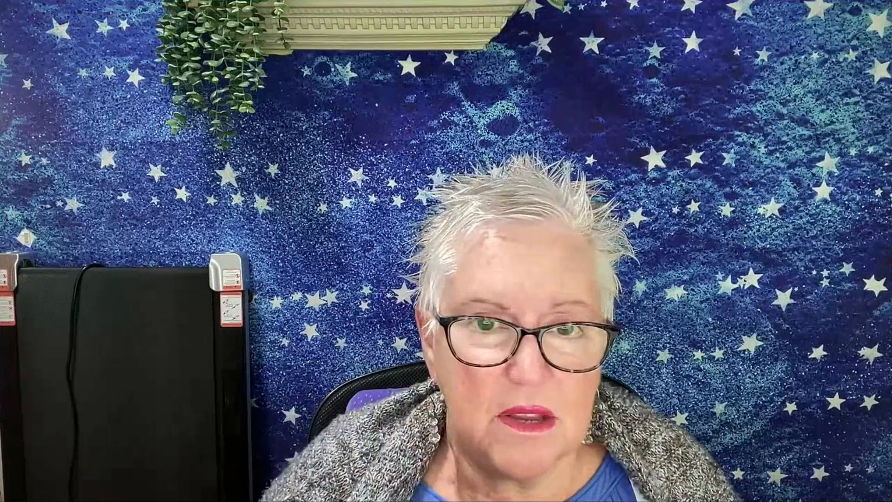